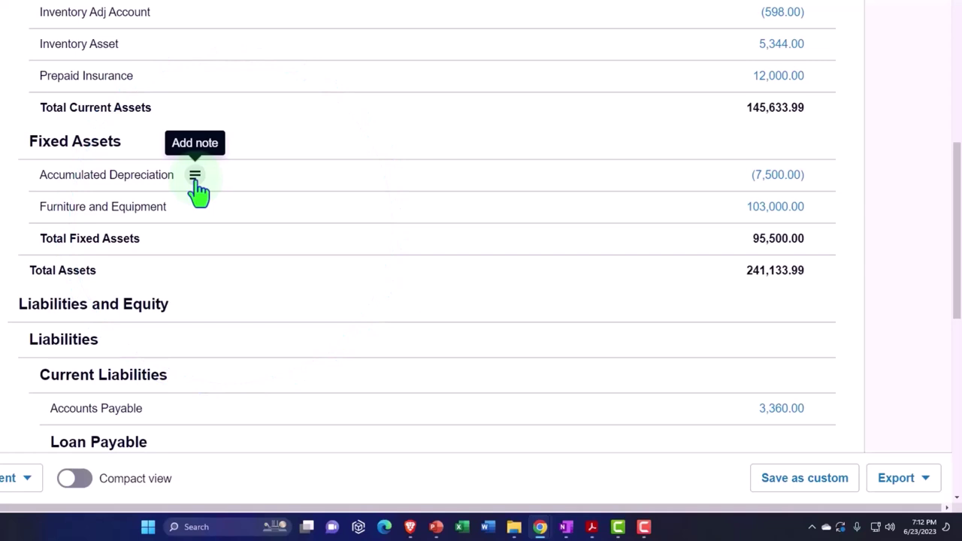
# - Review the fixed assets and loans payable on the balance sheet, and return to the chart of accounts
pyautogui.scroll(-3, 197, 192)
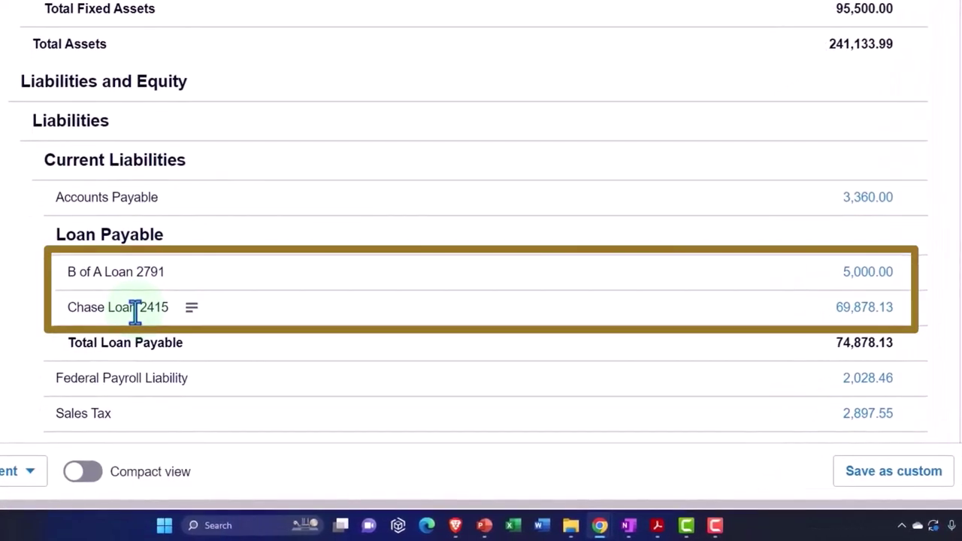
pyautogui.scroll(3, 135, 312)
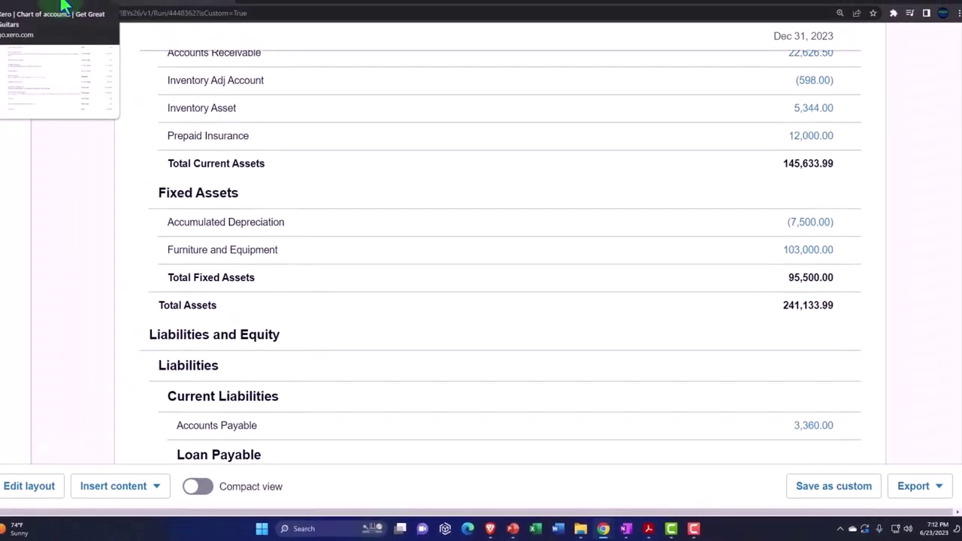
pyautogui.click(19, 9)
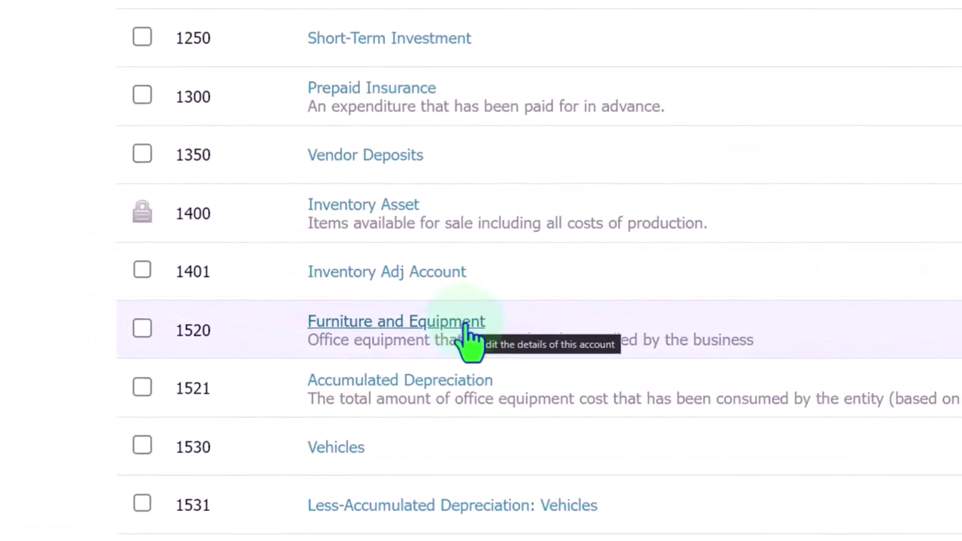
# - Rename the Furniture and Equipment account as Furniture and Fixtures, checking the category name against Depre.pdf, and save it
pyautogui.click(286, 308)
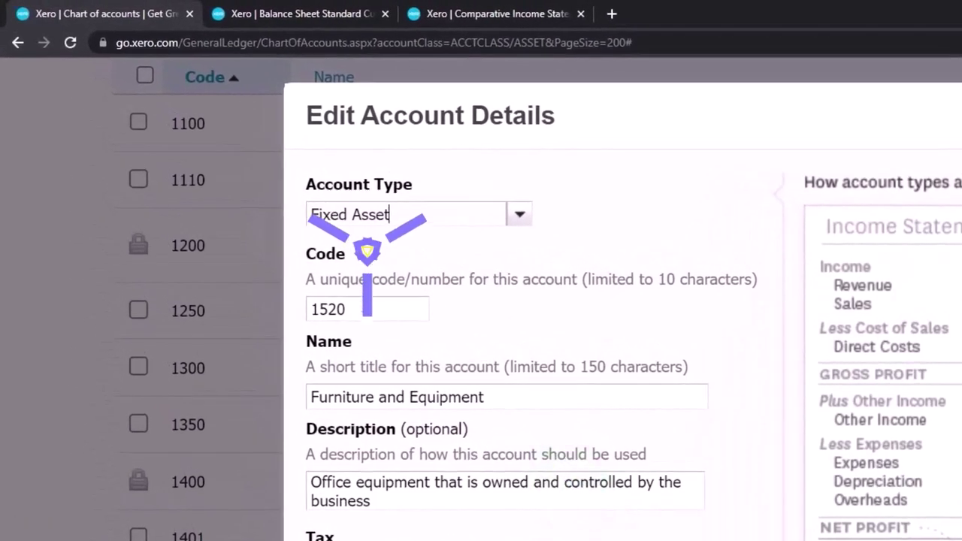
pyautogui.hotkey('alt', 'Tab')
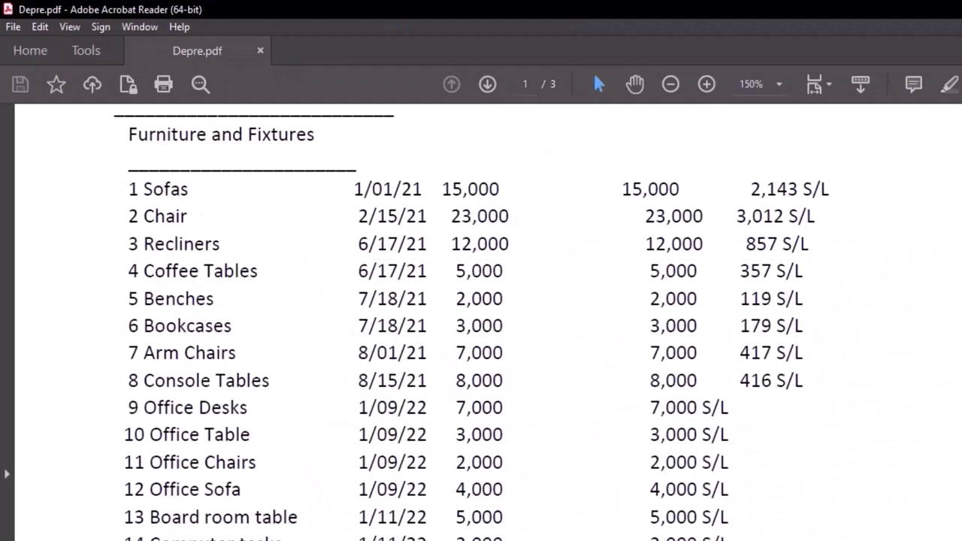
pyautogui.hotkey('alt', 'Tab')
pyautogui.click(327, 243)
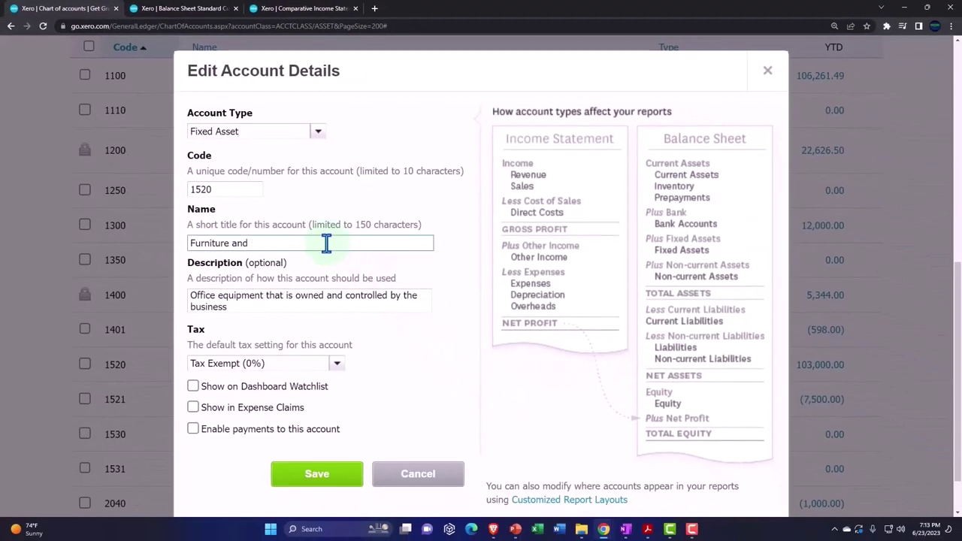
pyautogui.write('Fixtures')
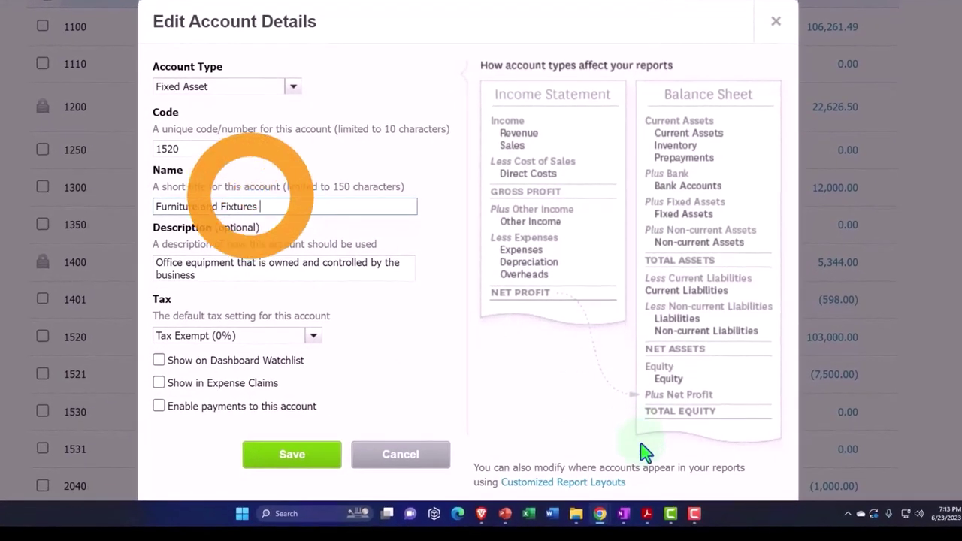
pyautogui.click(646, 514)
pyautogui.click(599, 514)
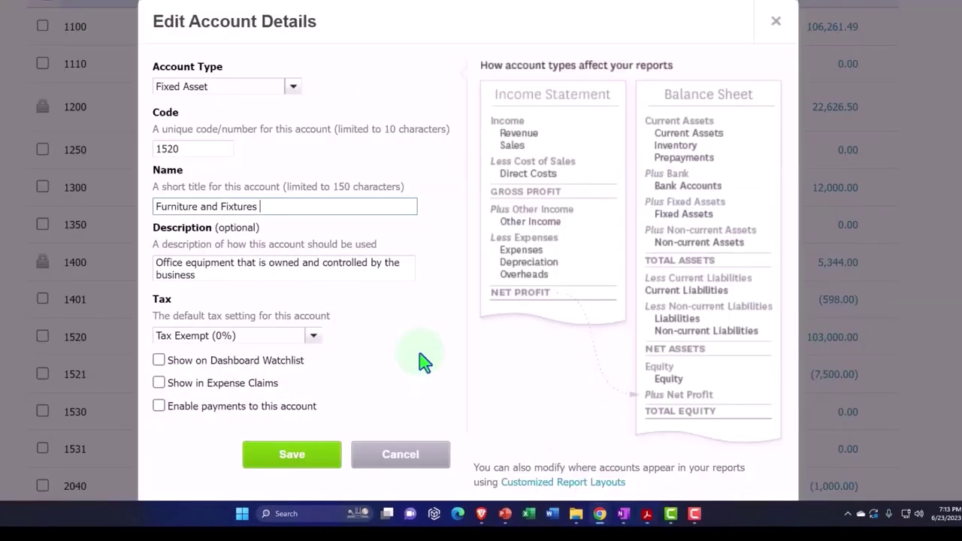
pyautogui.click(326, 455)
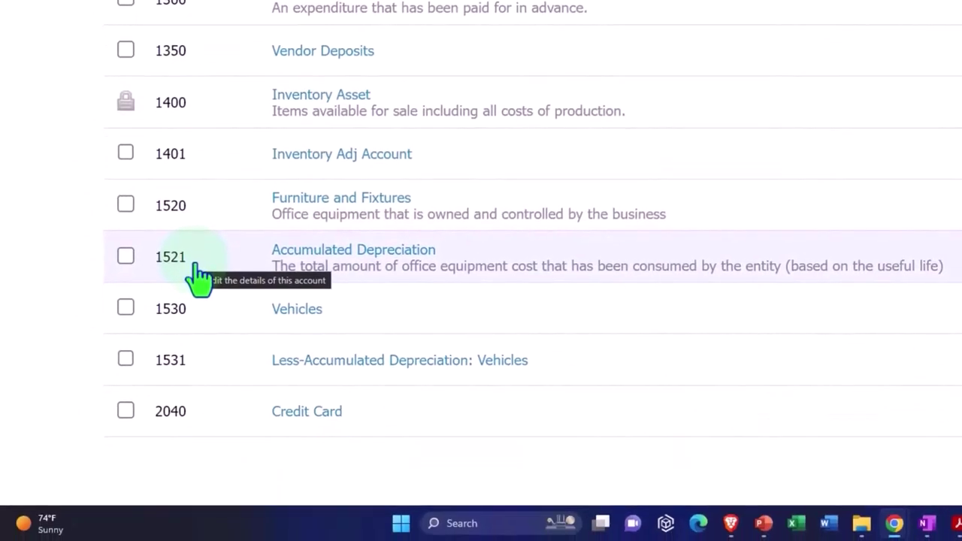
pyautogui.click(392, 285)
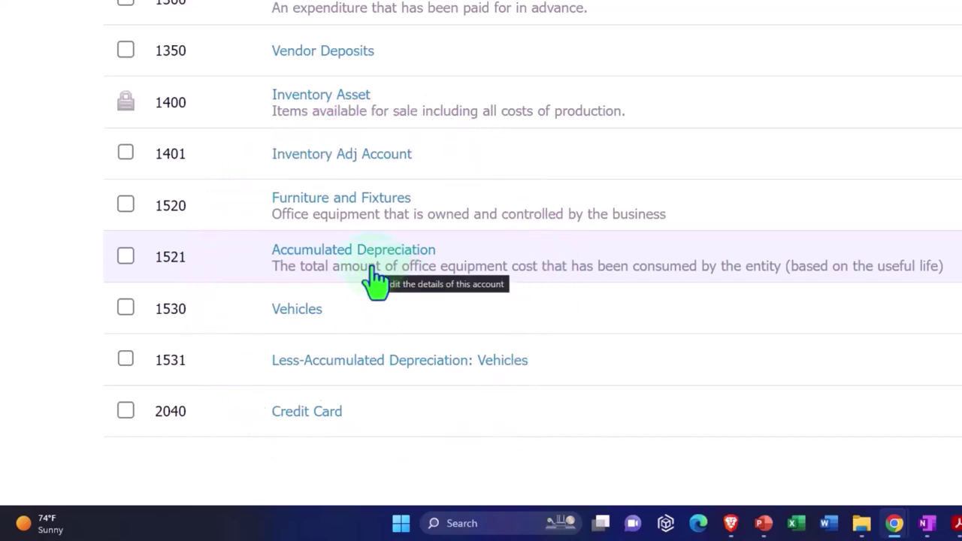
pyautogui.scroll(10, 376, 282)
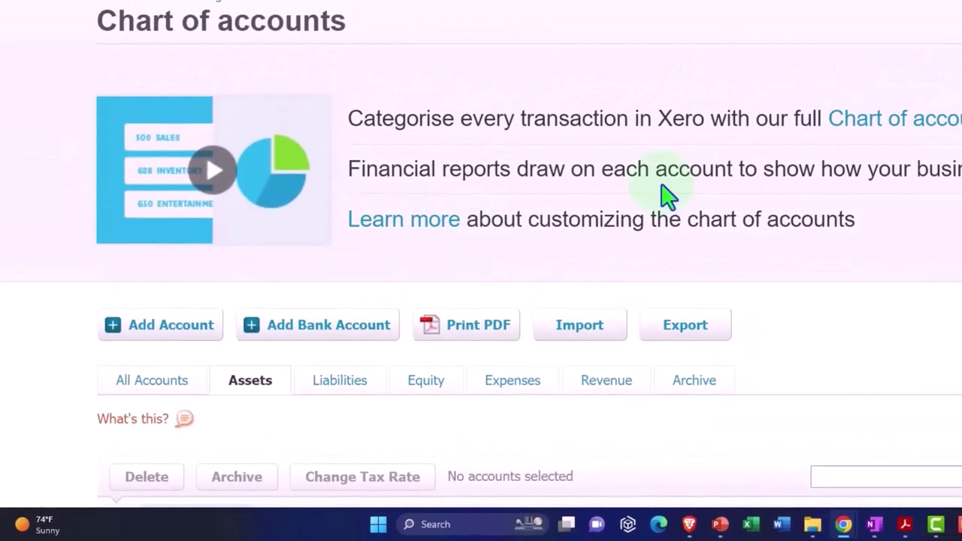
pyautogui.scroll(-2, 702, 216)
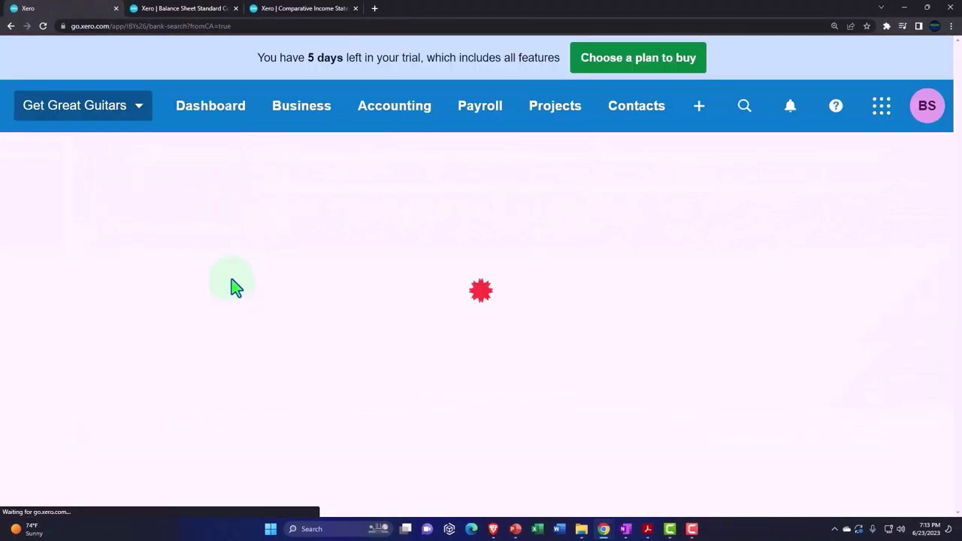
pyautogui.scroll(-3, 233, 282)
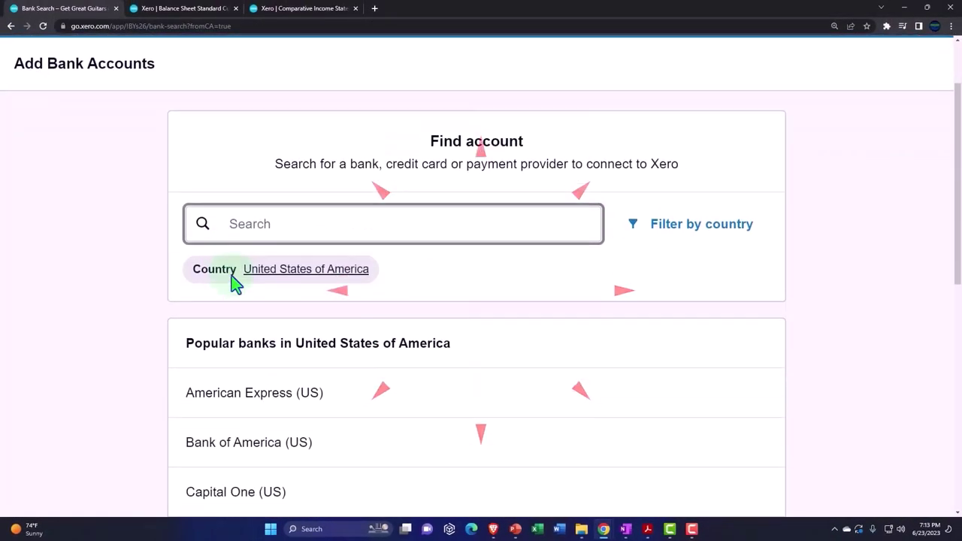
pyautogui.scroll(3, 250, 300)
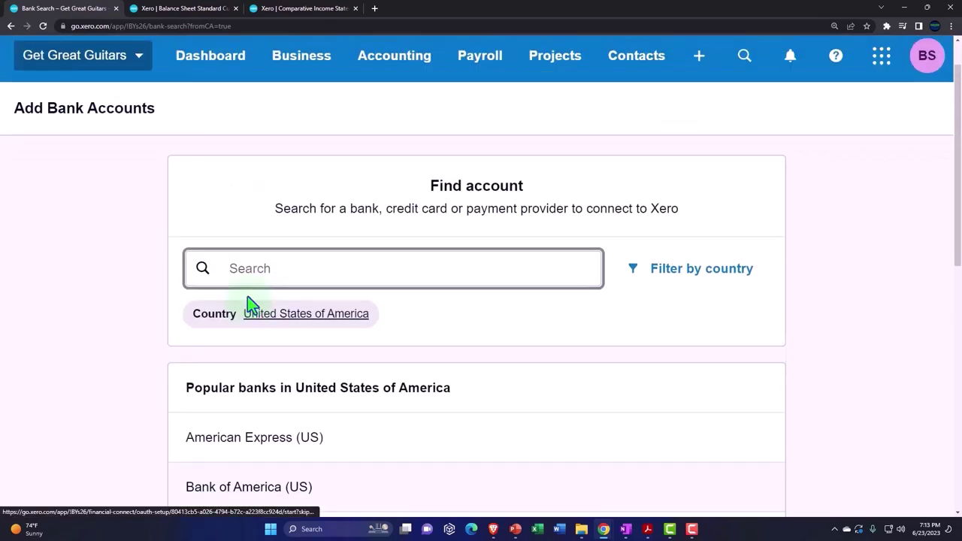
pyautogui.click(11, 28)
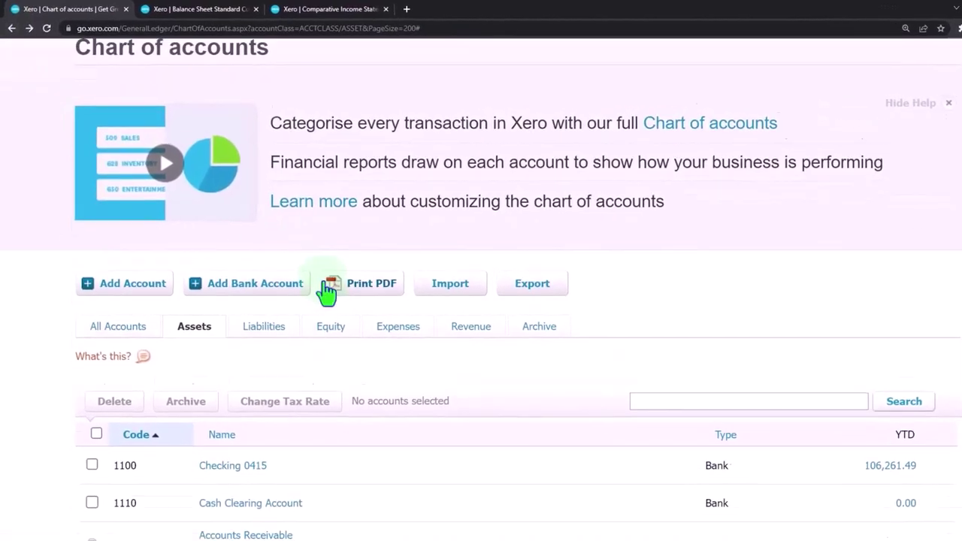
# - Start a new account in the chart of accounts with code 1525 and account type Fixed Asset
pyautogui.scroll(-2, 328, 290)
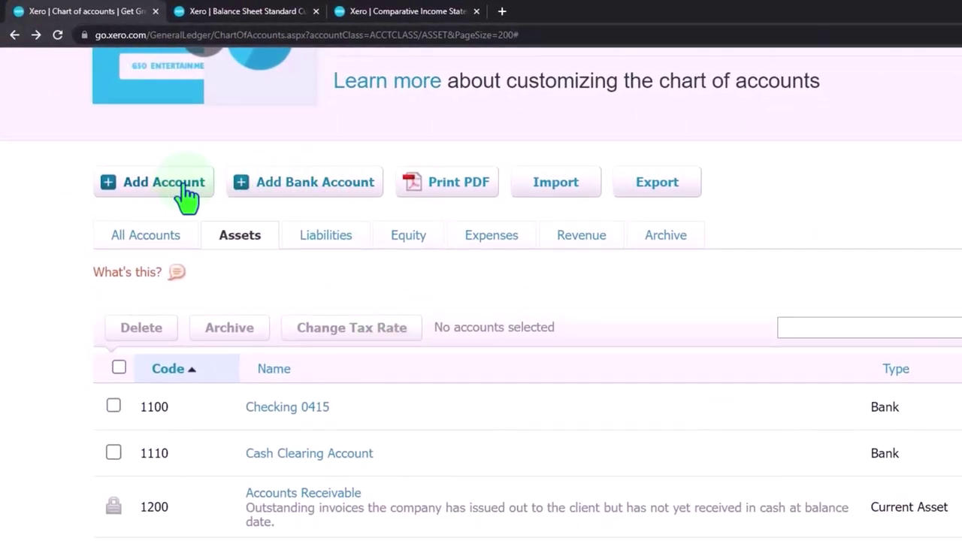
pyautogui.click(166, 183)
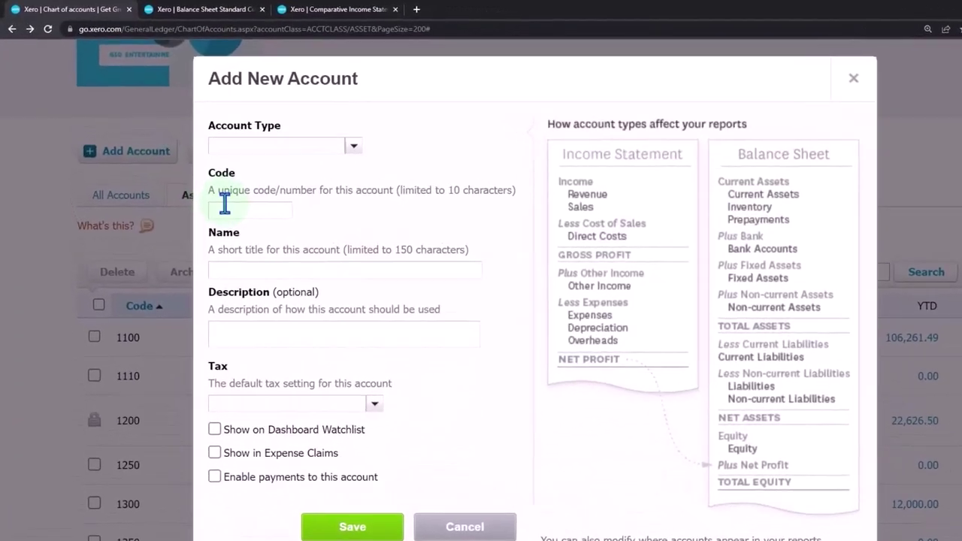
pyautogui.click(211, 191)
pyautogui.write('1555')
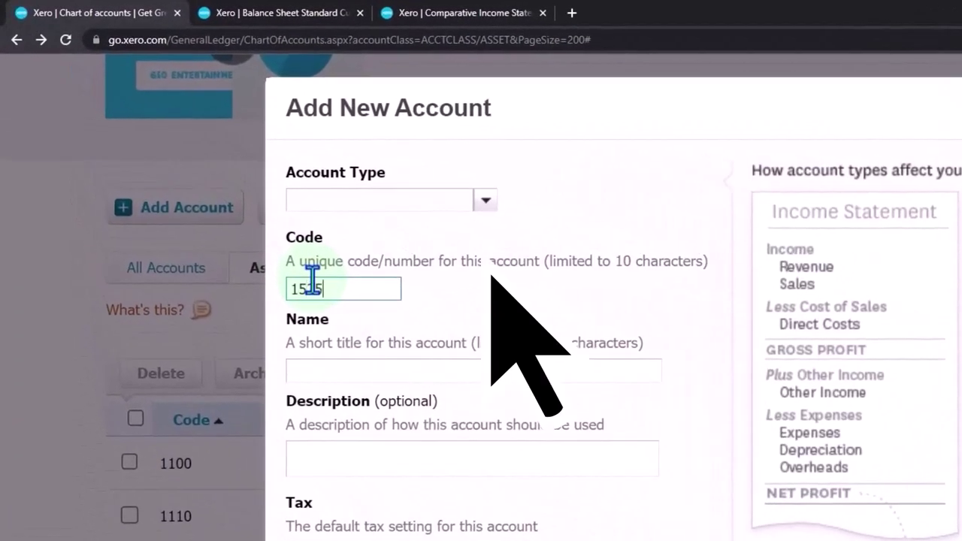
pyautogui.click(488, 203)
pyautogui.scroll(-5, 504, 272)
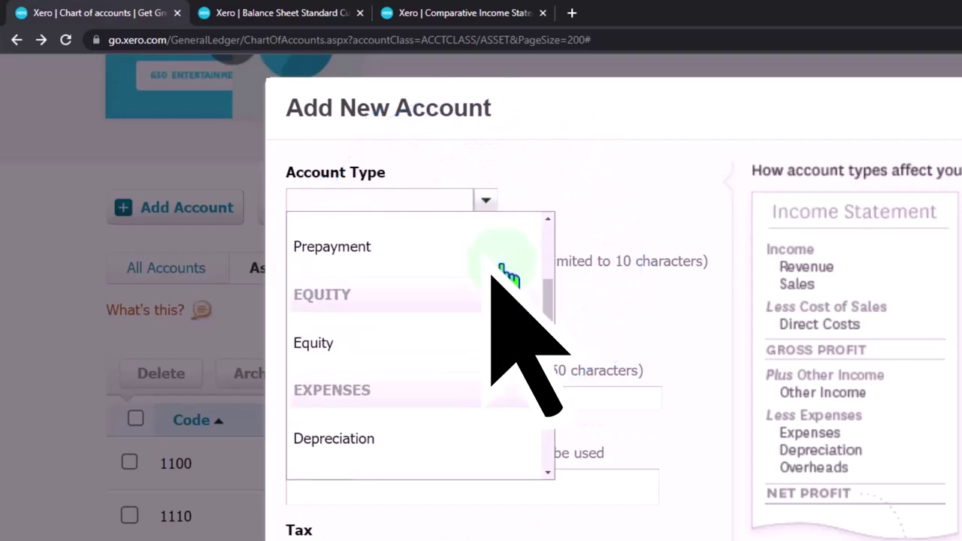
pyautogui.scroll(-4, 505, 279)
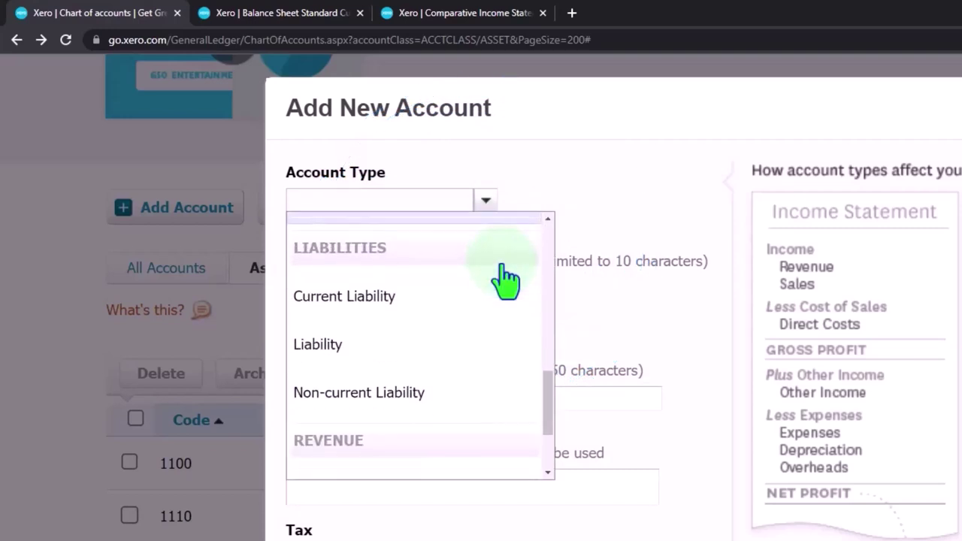
pyautogui.scroll(-1, 505, 280)
pyautogui.scroll(7, 504, 280)
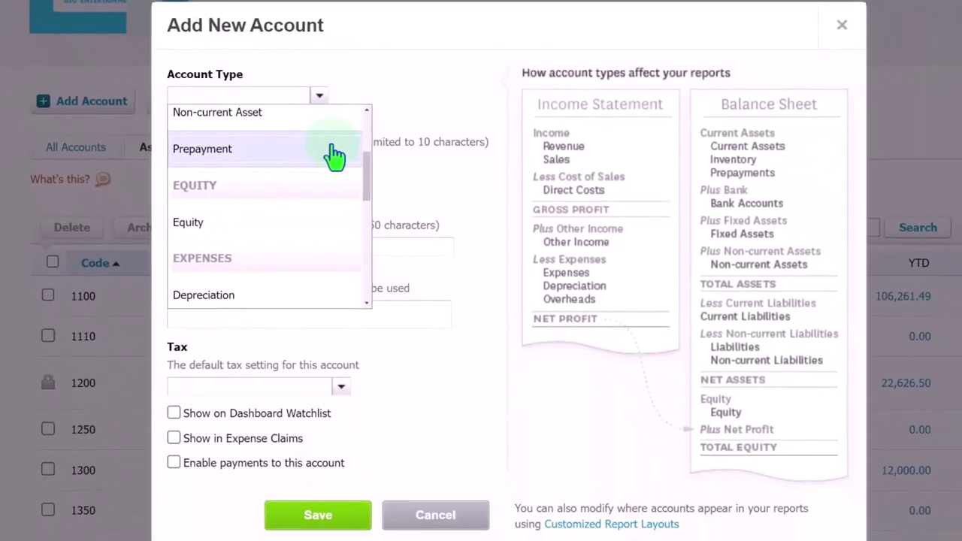
pyautogui.scroll(2, 451, 240)
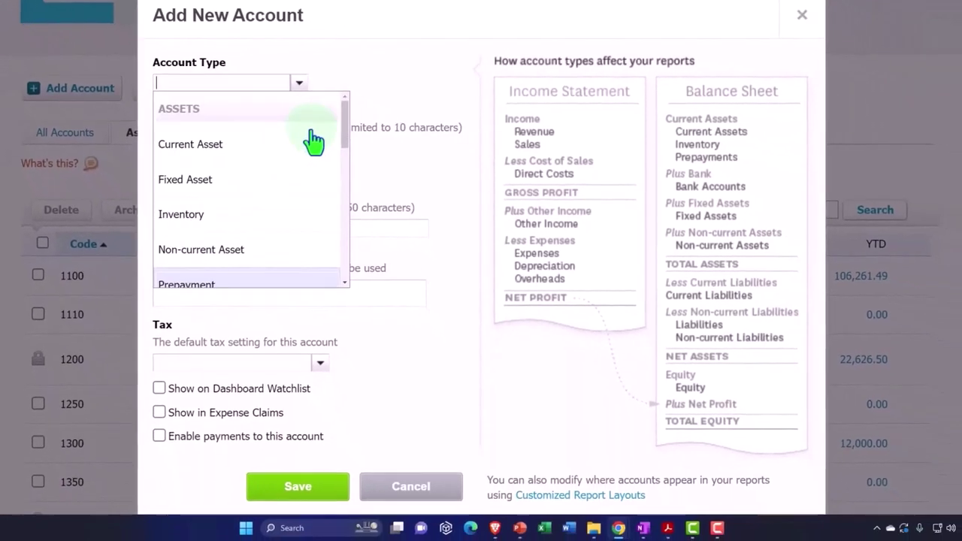
pyautogui.click(310, 191)
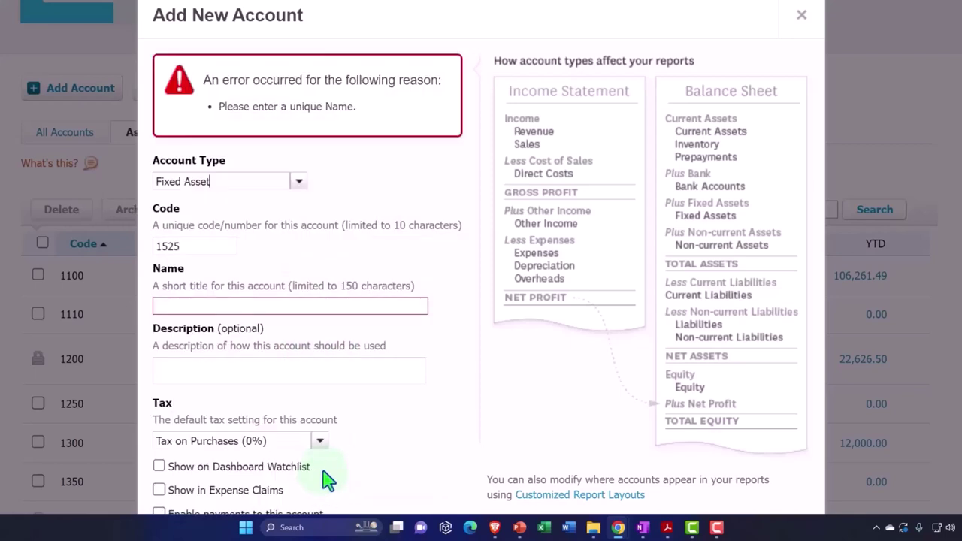
# - Name the new fixed asset account Equipment and save it
pyautogui.click(216, 304)
pyautogui.write('Equ')
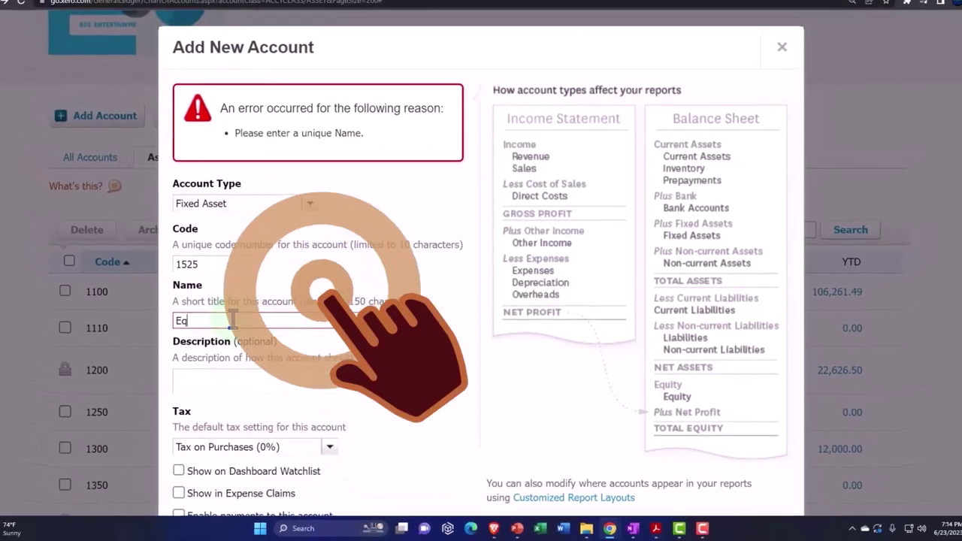
pyautogui.write('ipment')
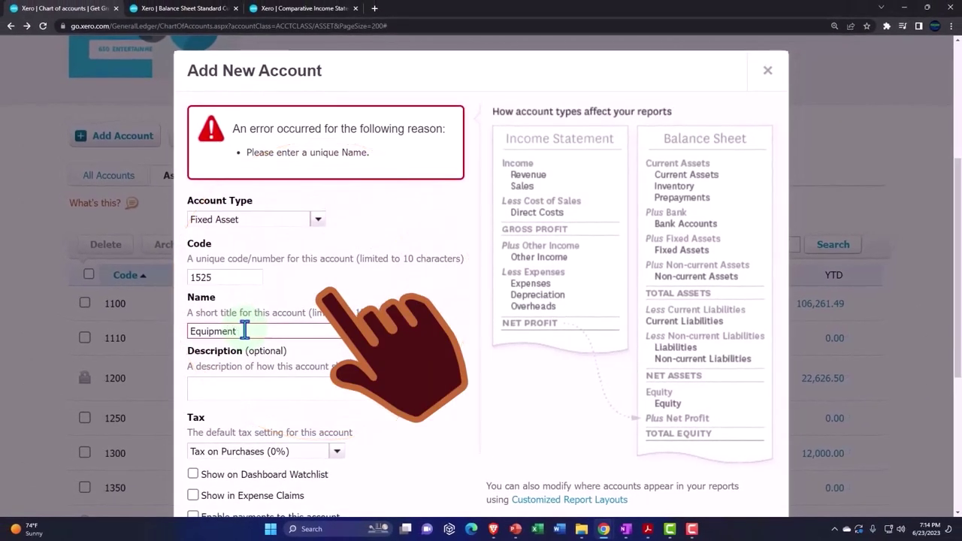
pyautogui.scroll(-3, 244, 331)
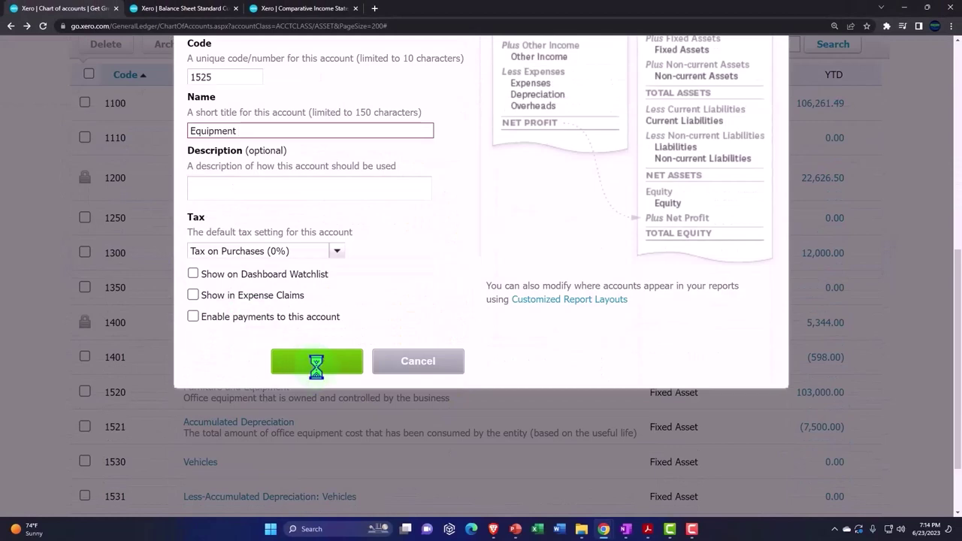
# - Rename the Accumulated Depreciation account with code 1521 as Accumulated Depreciation - Furniture & Fixture and save it
pyautogui.scroll(-3, 318, 376)
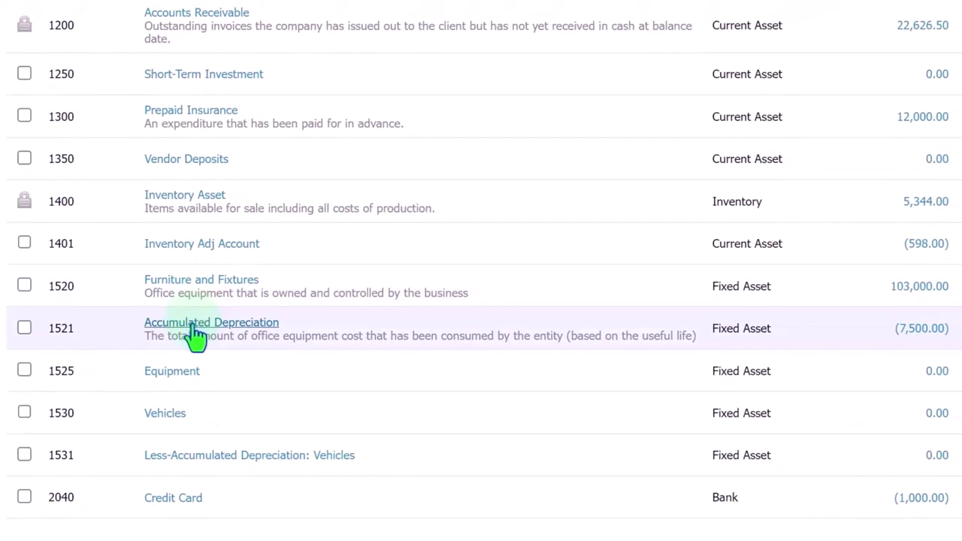
pyautogui.click(197, 323)
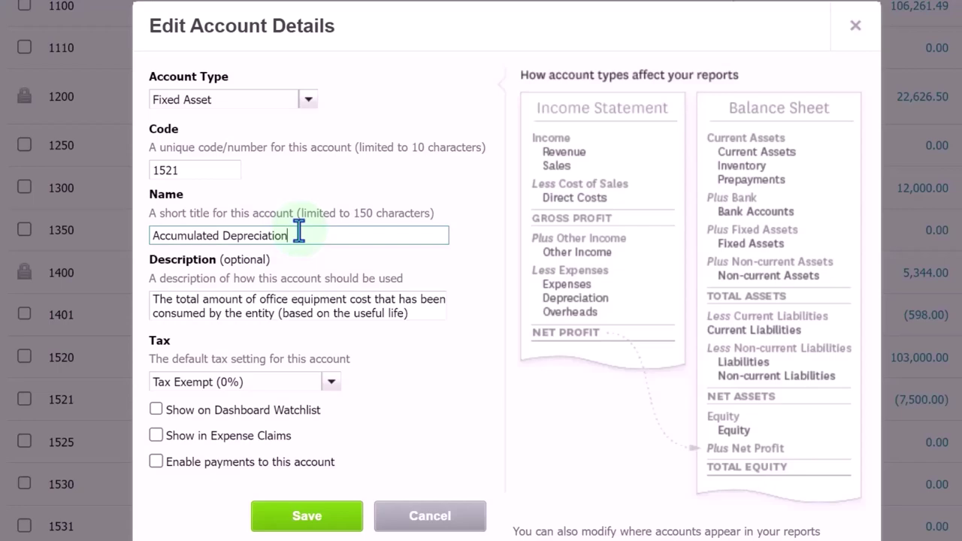
pyautogui.write('it')
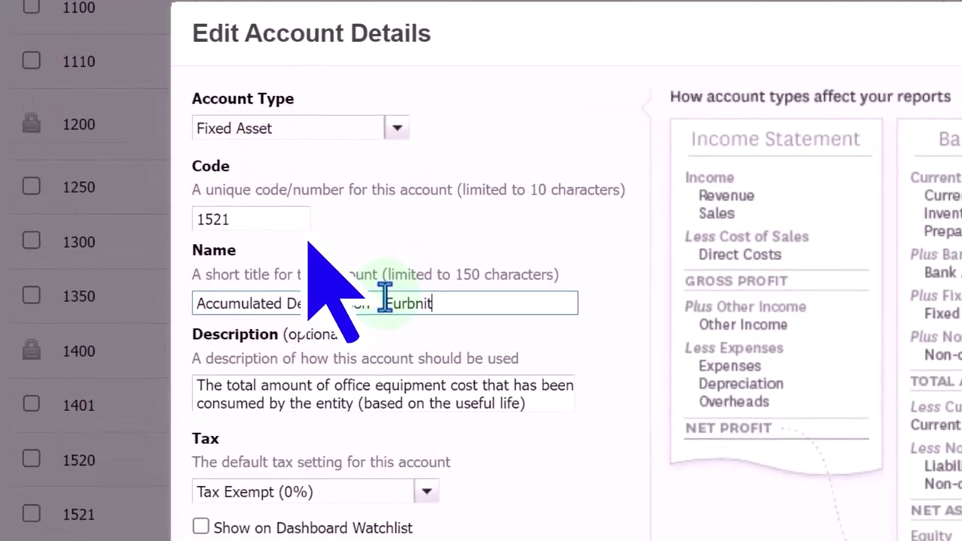
pyautogui.press('BackSpace')
pyautogui.press('BackSpace')
pyautogui.press('BackSpace')
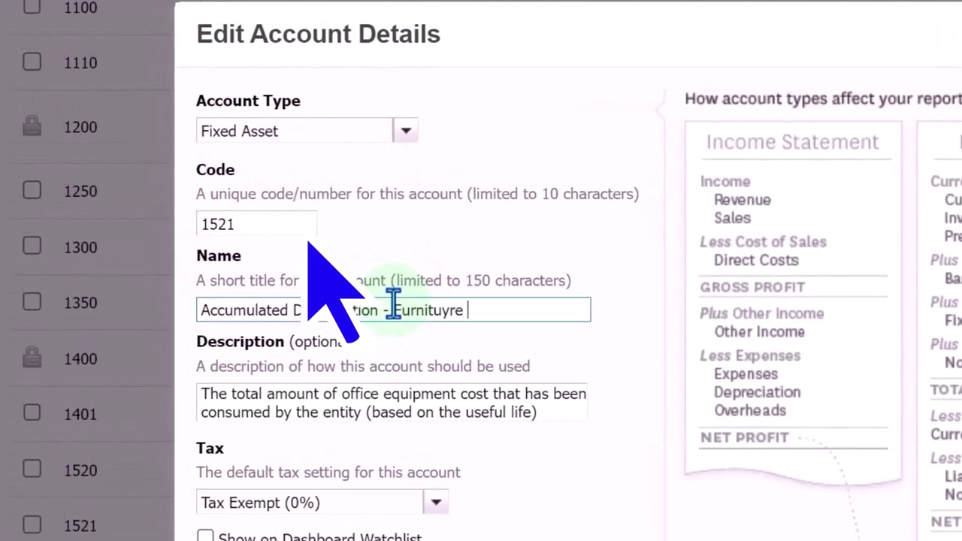
pyautogui.press('BackSpace')
pyautogui.press('BackSpace')
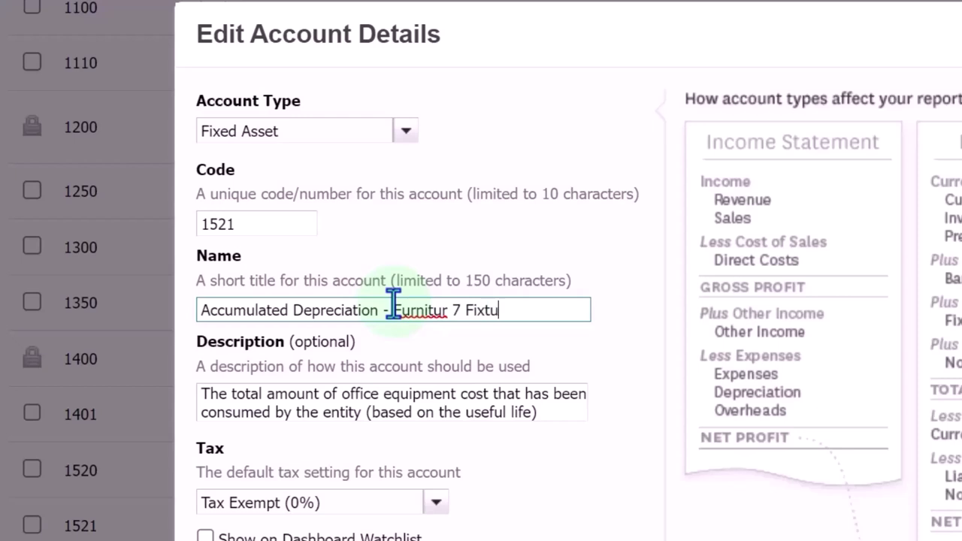
pyautogui.rightClick(410, 308)
pyautogui.click(429, 320)
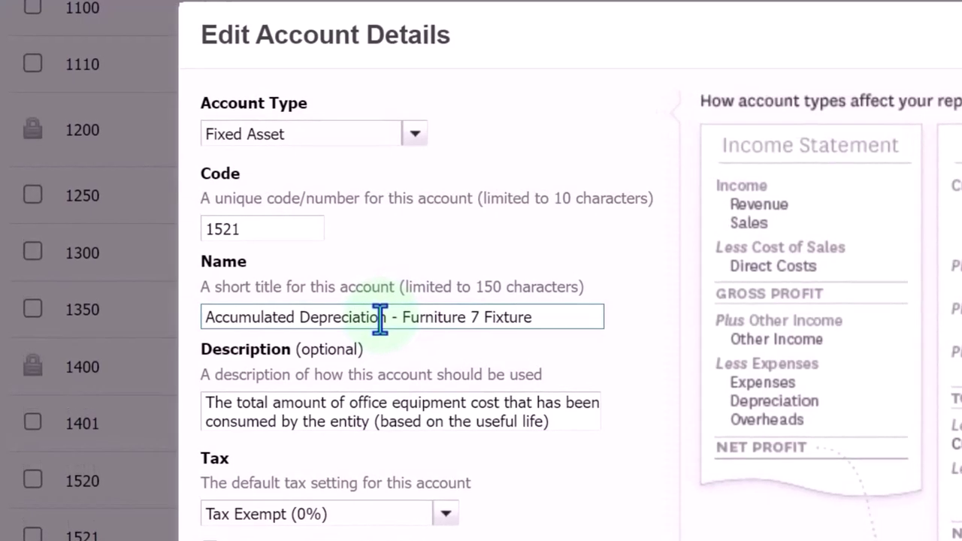
pyautogui.click(486, 321)
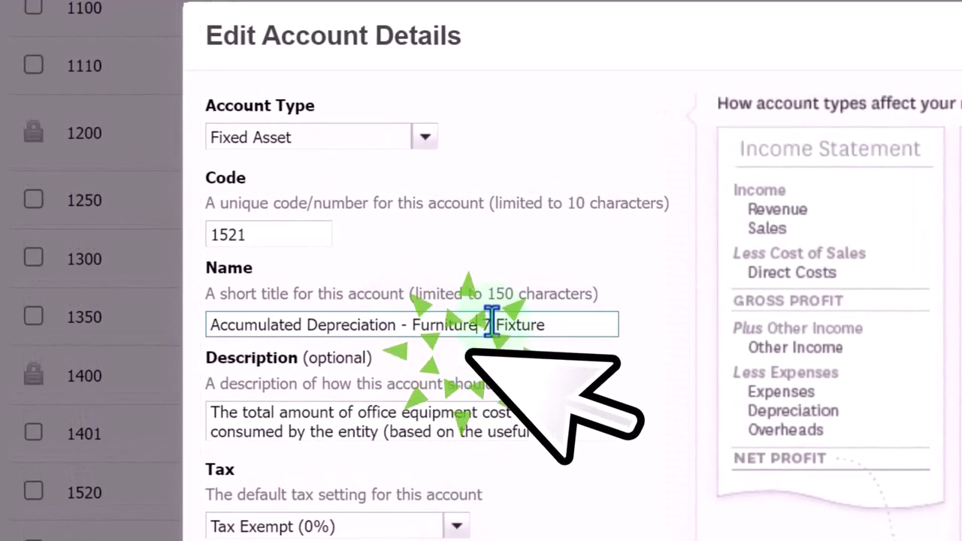
pyautogui.press('BackSpace')
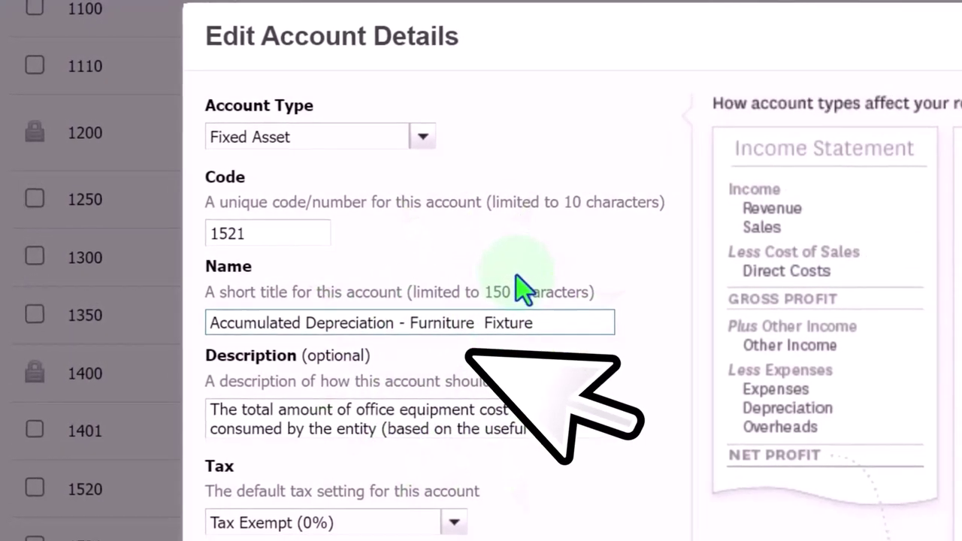
pyautogui.write('&')
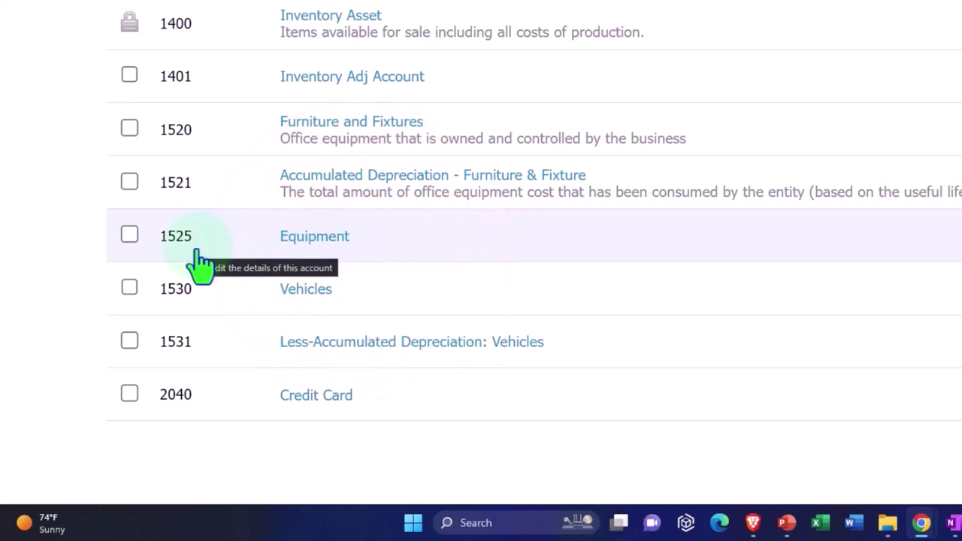
# - Start a new account in the chart of accounts with code 1526 and account type Fixed Asset
pyautogui.scroll(10, 192, 270)
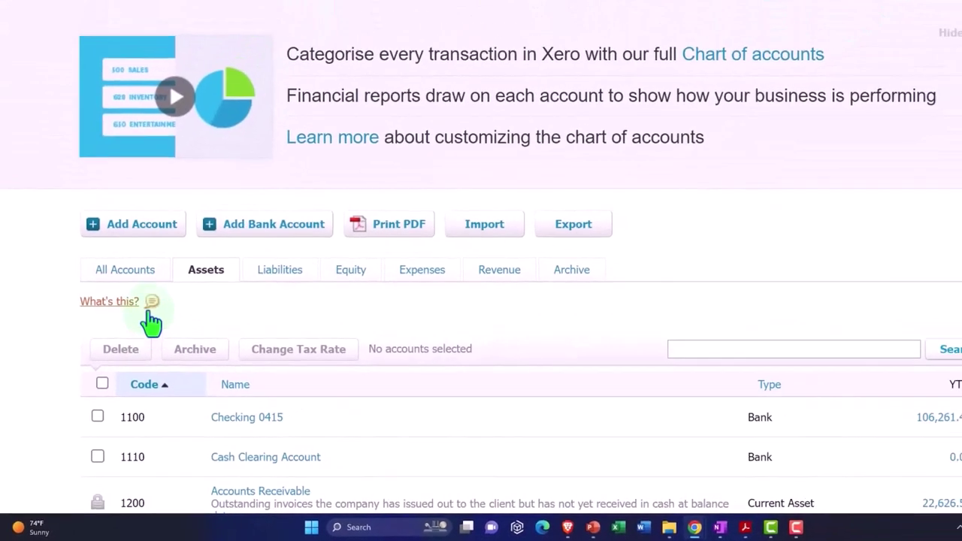
pyautogui.click(119, 257)
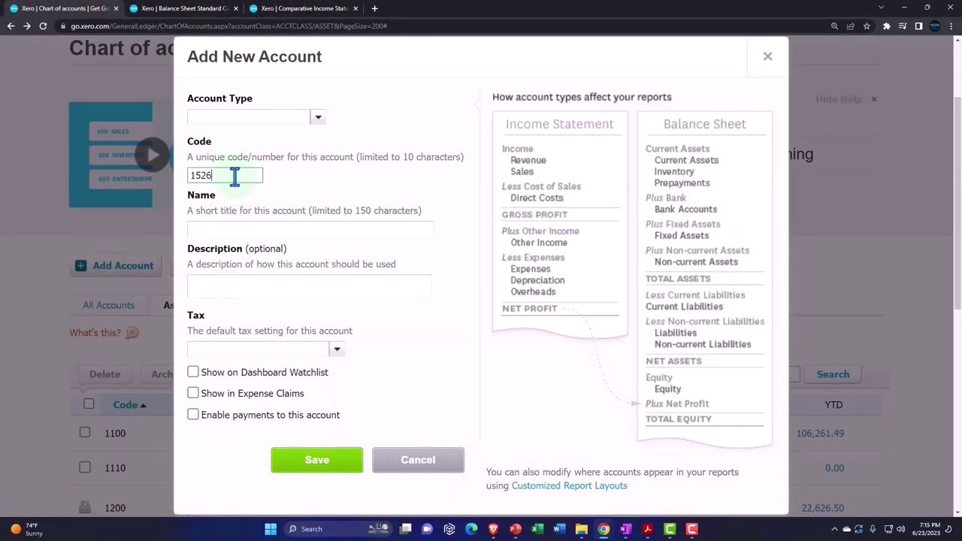
pyautogui.click(317, 127)
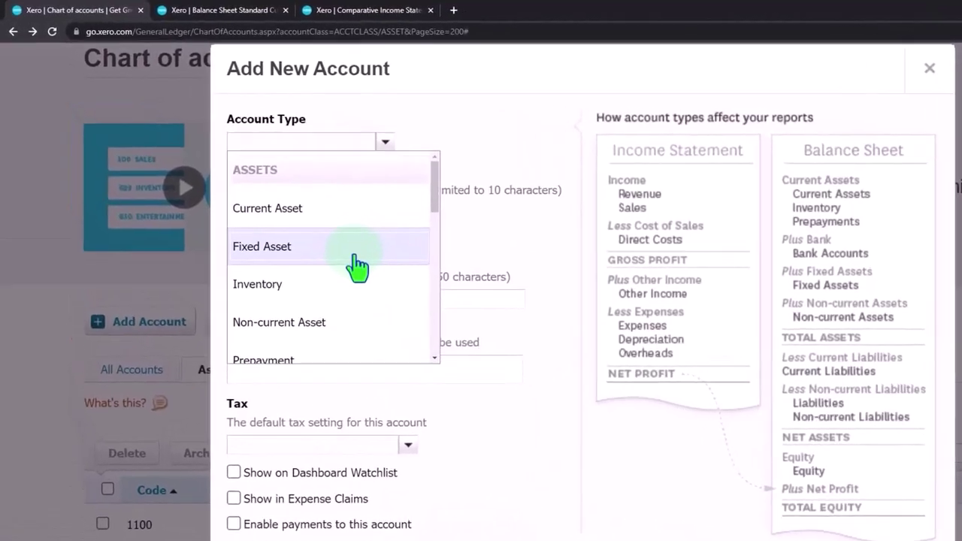
pyautogui.click(301, 204)
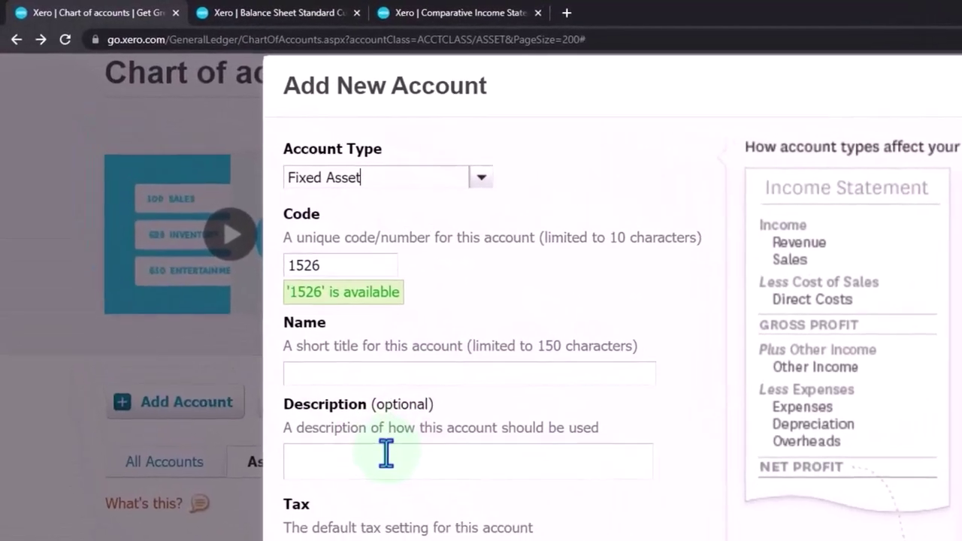
# - Name the new fixed asset account Accumulated Depreciation - Equipment and save it
pyautogui.click(379, 416)
pyautogui.write('Accumulated Depreciation - Equipment')
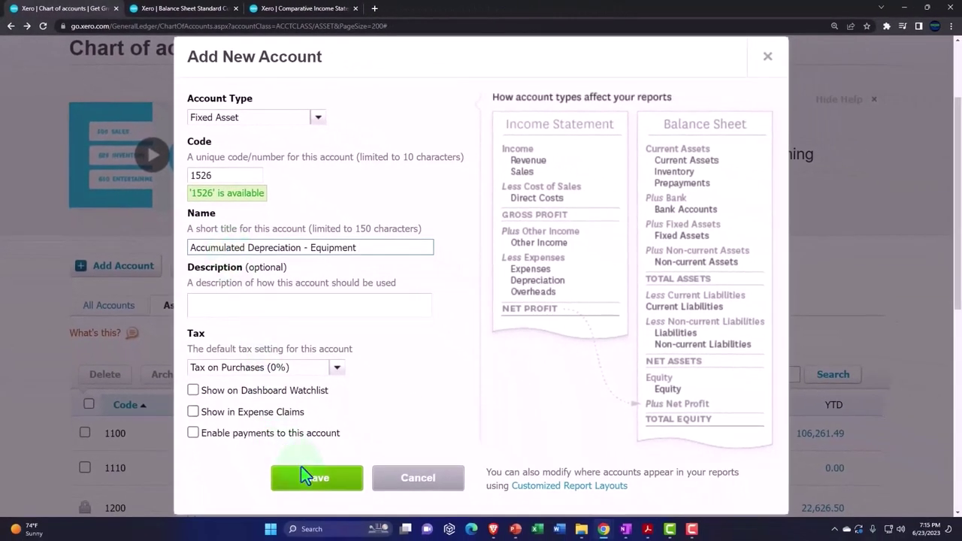
pyautogui.click(308, 477)
pyautogui.scroll(-3, 286, 366)
pyautogui.scroll(-4, 290, 370)
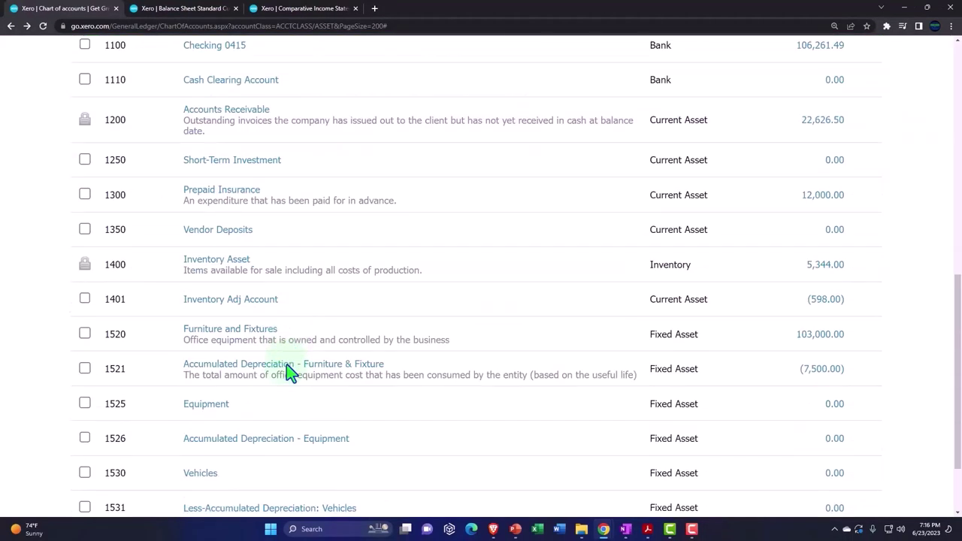